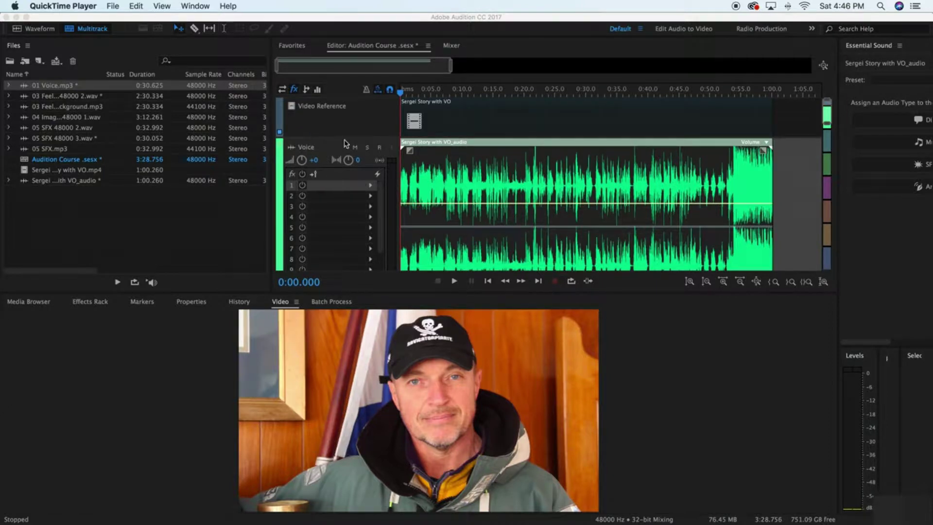
Step: Play the first three seconds of the session to hear the background noise on the Voice track
scroll(336, 162, "down", 3)
scroll(416, 184, "down", 2)
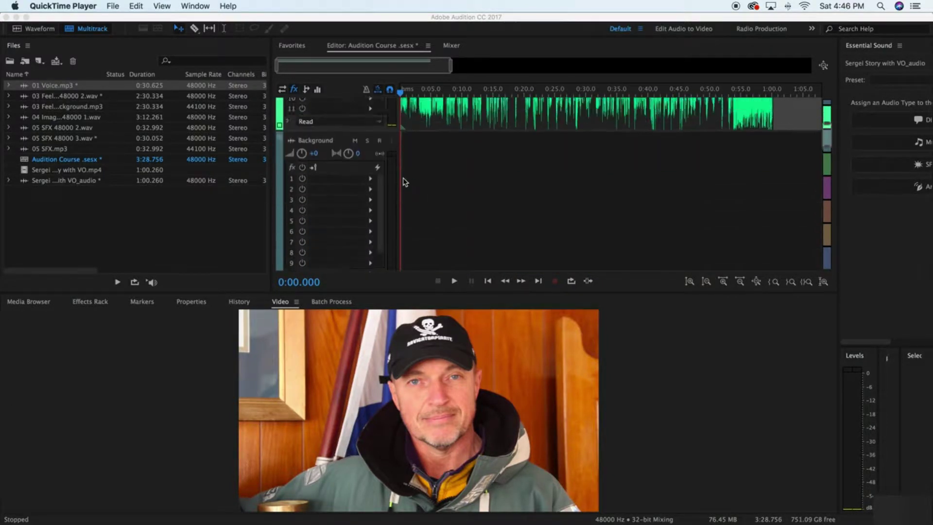
scroll(408, 181, "up", 5)
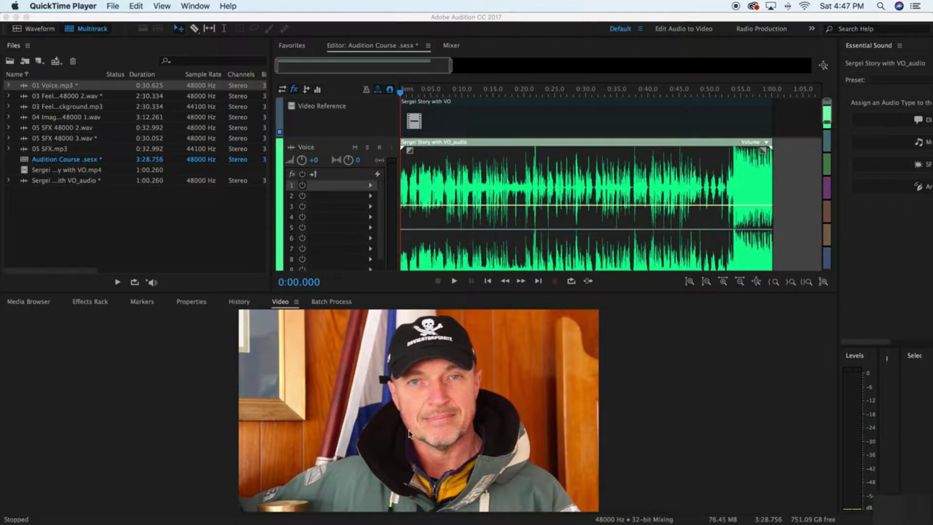
left_click(485, 285)
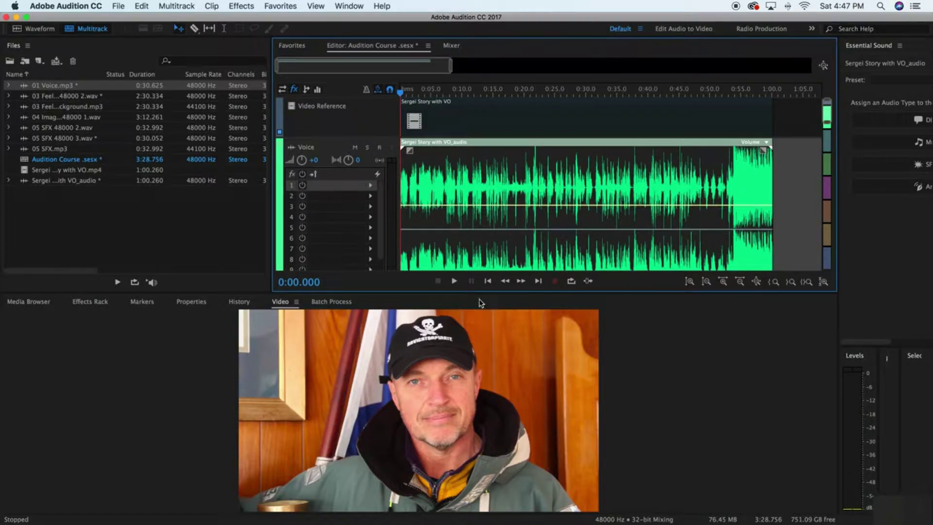
key("space")
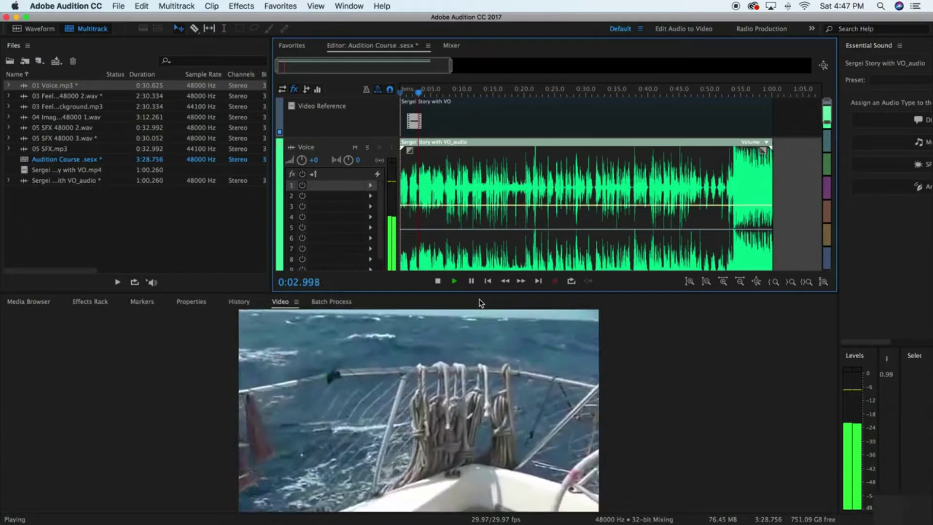
key("space")
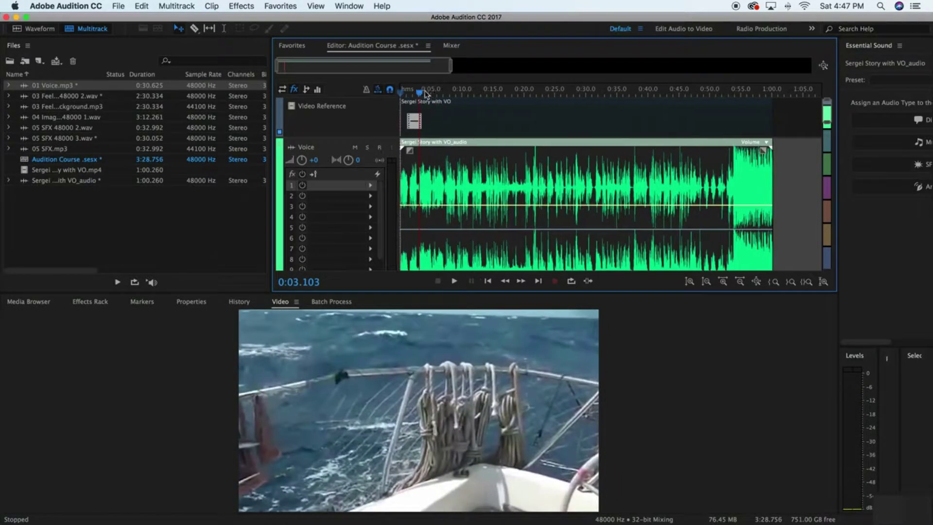
Step: Replay the Voice track from about 0:01.4 with the system volume raised
left_click_drag(420, 93, 407, 94)
key("space")
key("XF86AudioRaiseVolume")
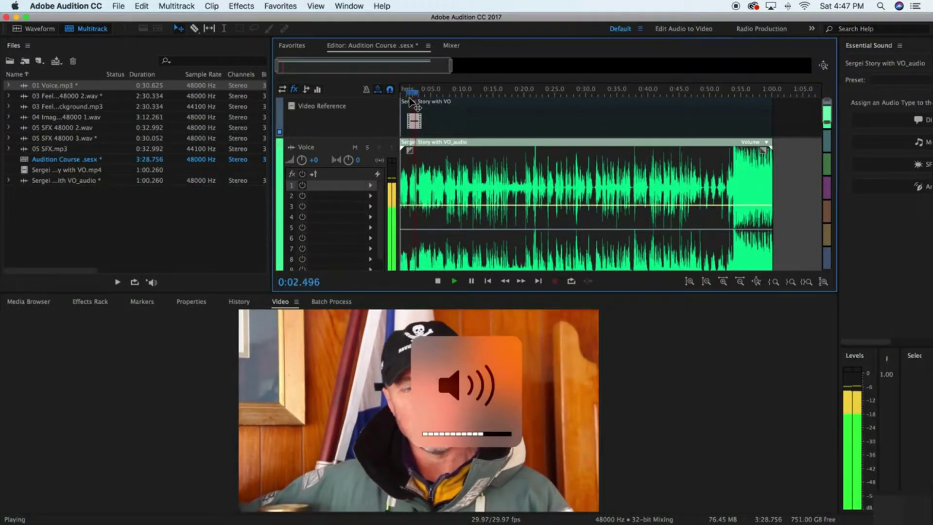
key("space")
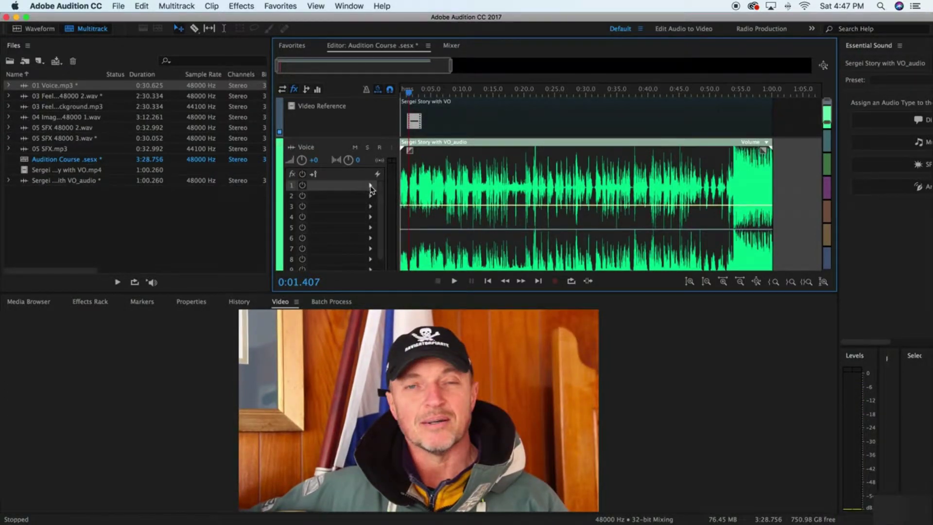
Step: Add the Adaptive Noise Reduction effect to the first effect slot of the Voice track
left_click(370, 187)
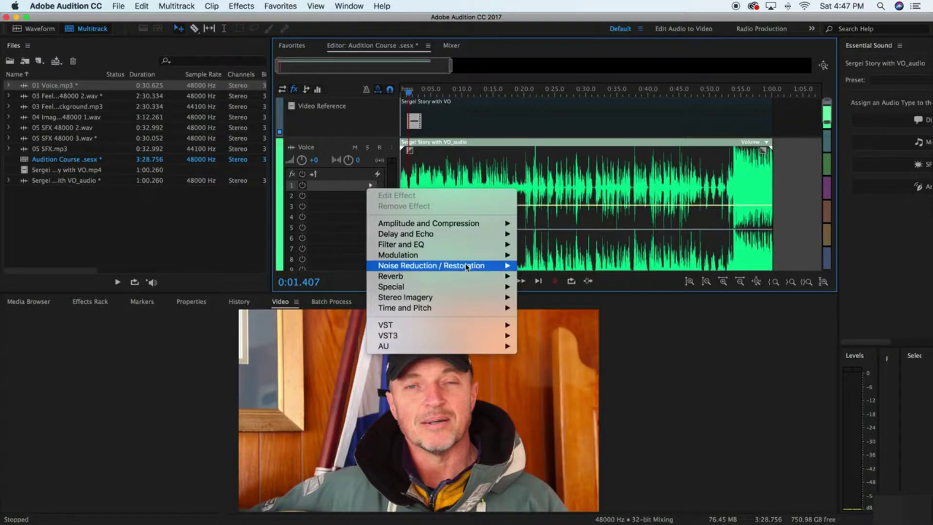
mouse_move(465, 266)
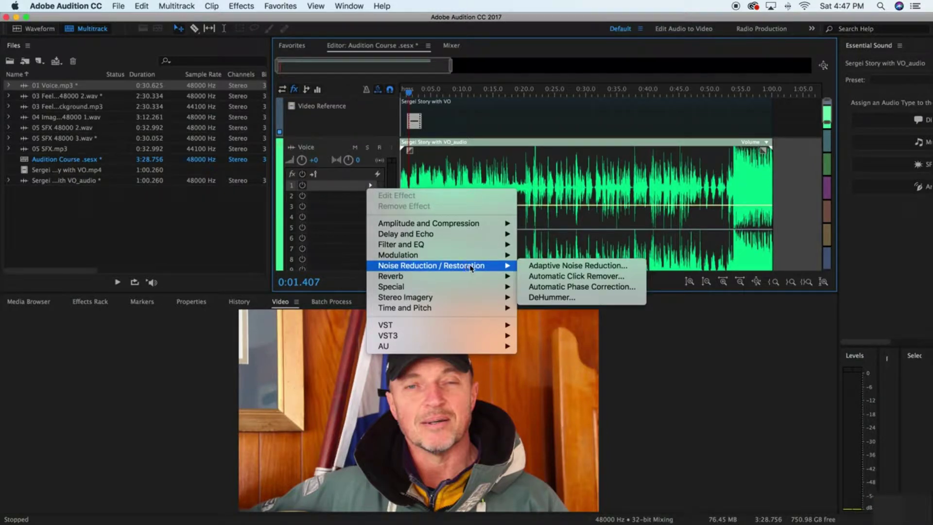
left_click(580, 267)
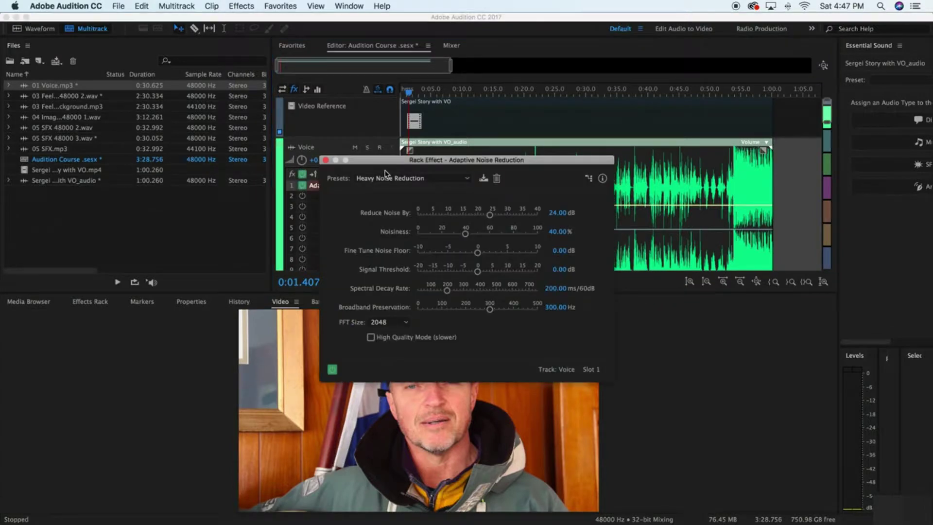
Step: Compare the Heavy and Light Noise Reduction presets' settings, leaving Light Noise Reduction selected and the effect window clear of the track
left_click(384, 178)
left_click(421, 220)
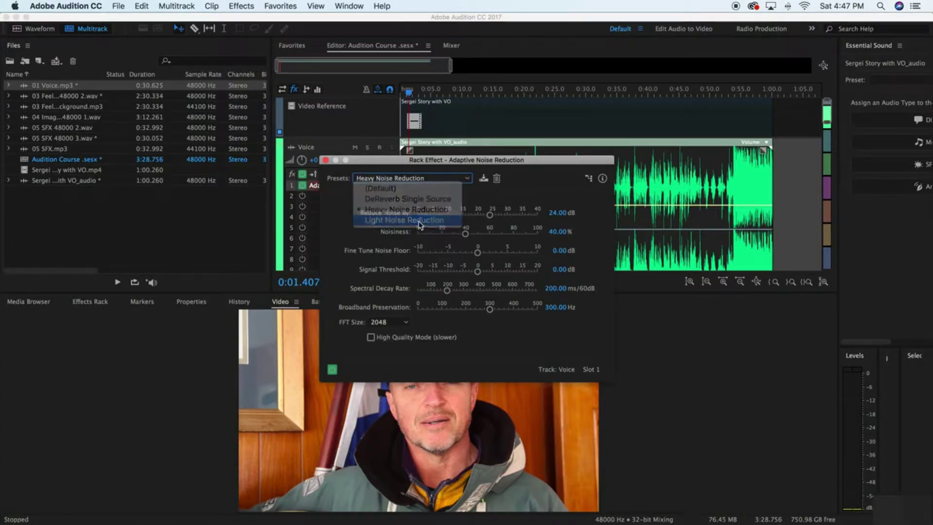
left_click(397, 178)
left_click(392, 210)
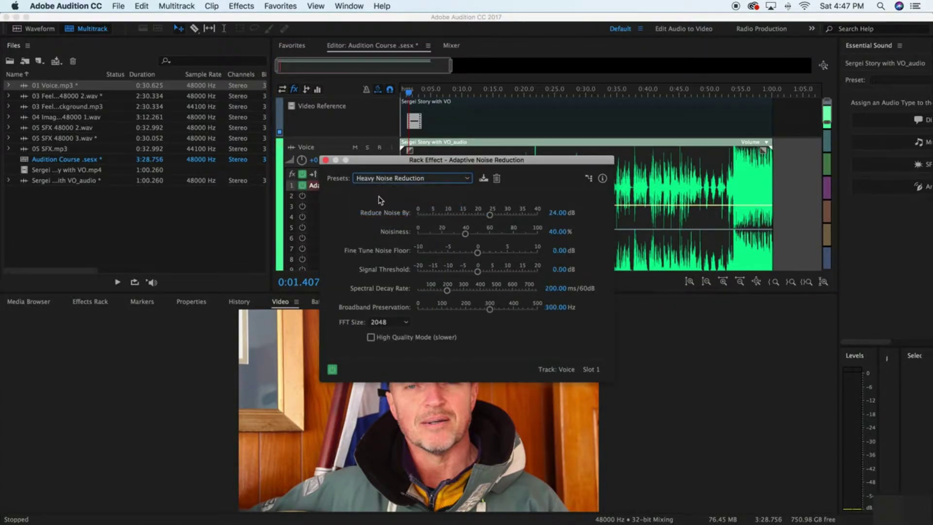
left_click_drag(382, 166, 210, 144)
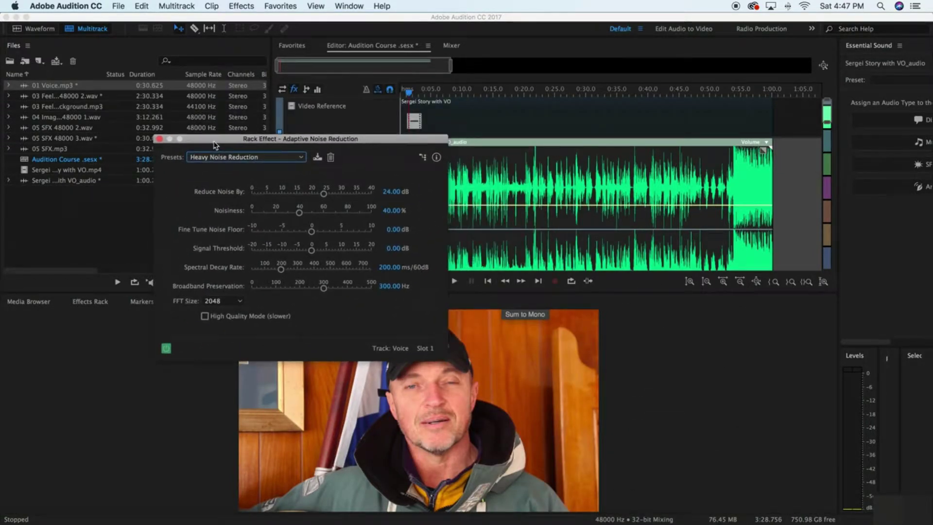
scroll(226, 157, "down", 1)
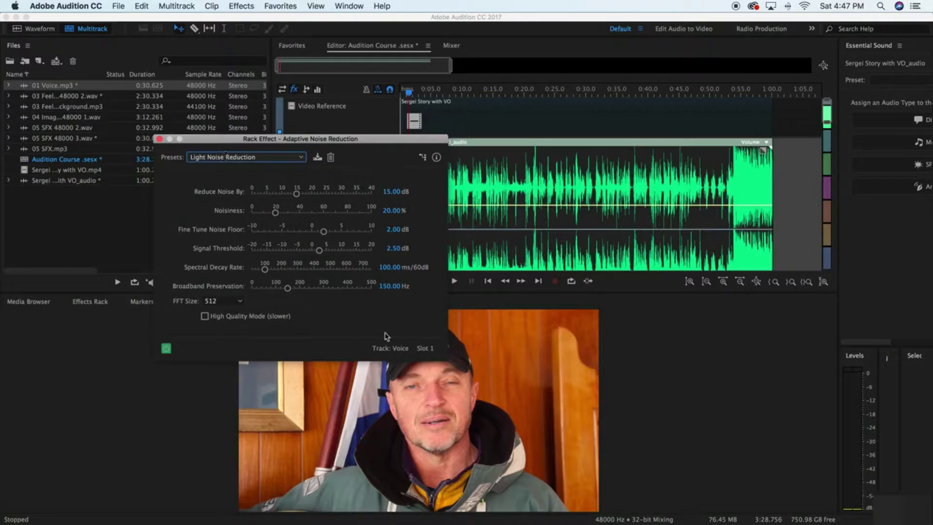
left_click(205, 156)
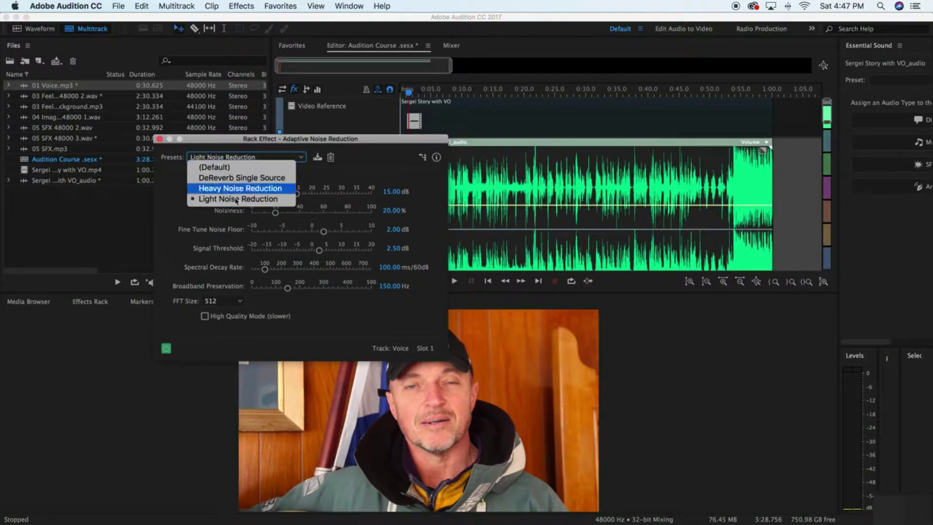
left_click(297, 198)
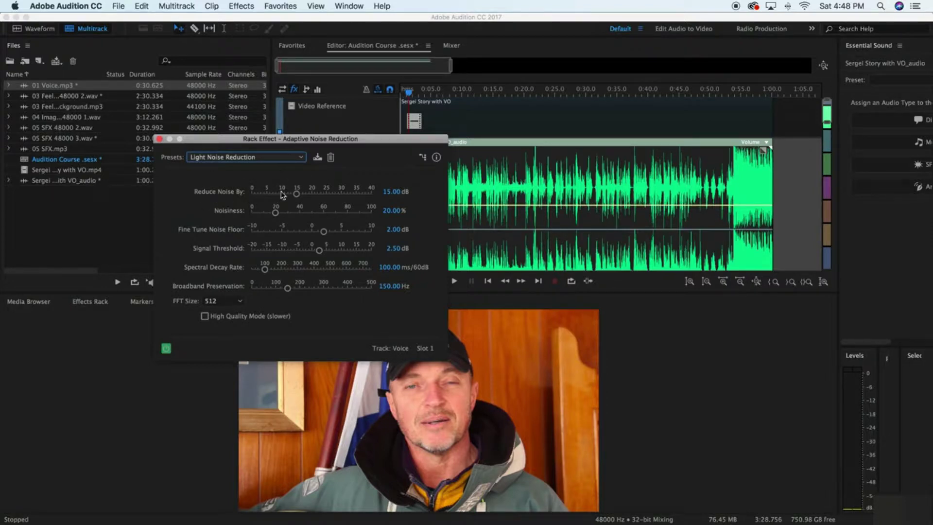
left_click(247, 157)
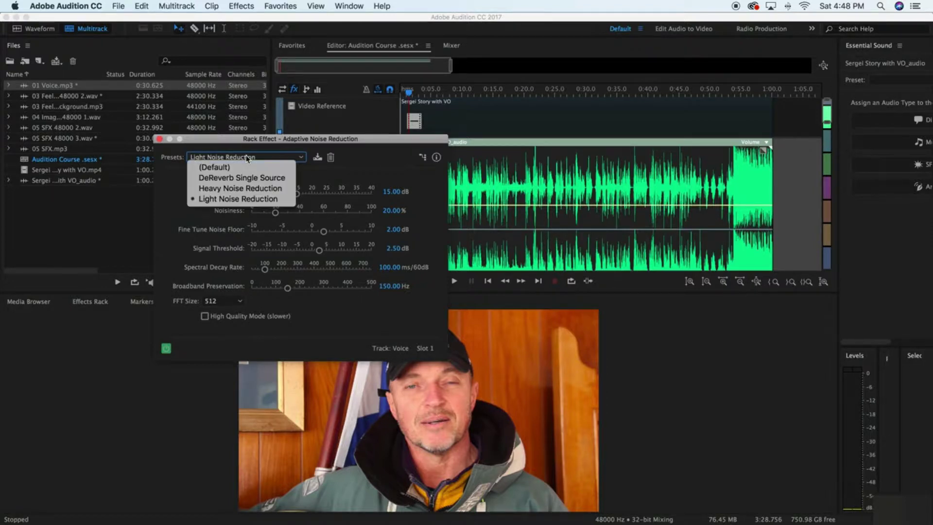
left_click(250, 203)
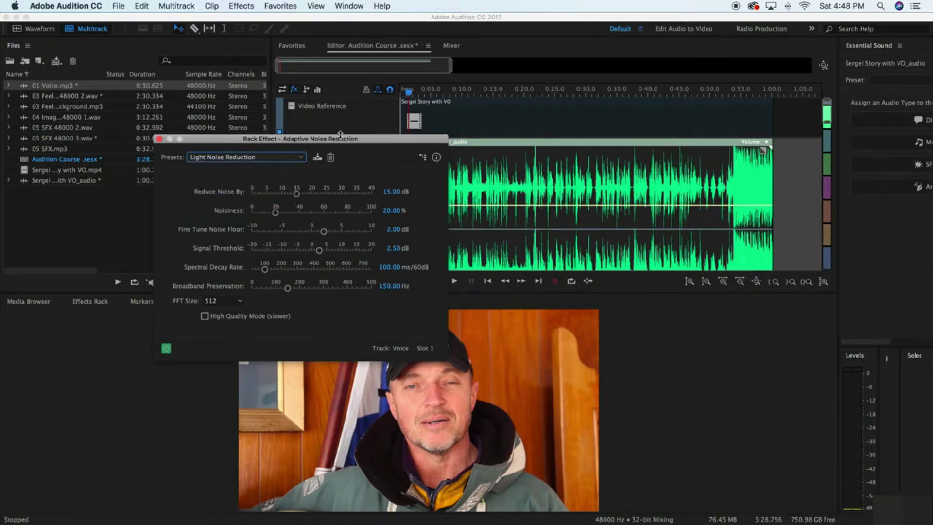
Step: Uncover the start of the waveform and play the voice with the Light Noise Reduction preset
left_click_drag(340, 139, 265, 146)
left_click(457, 192)
key("space")
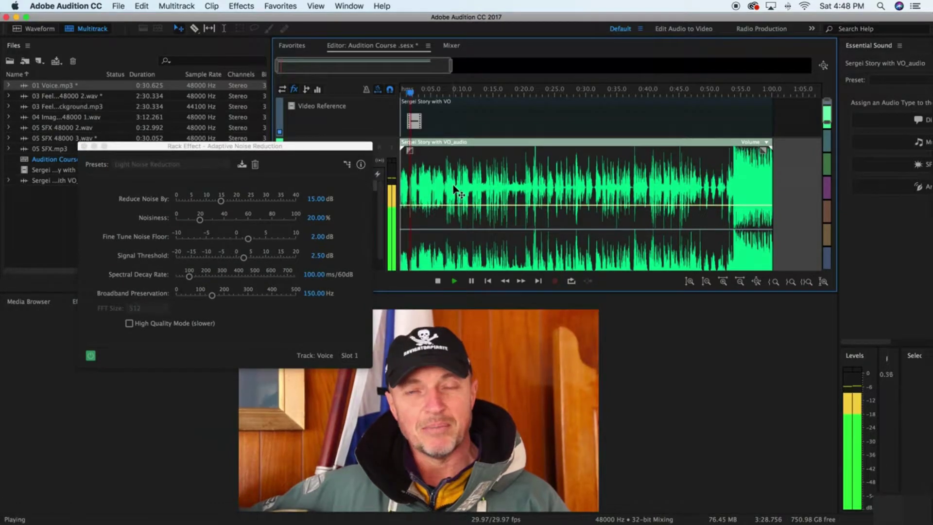
key("space")
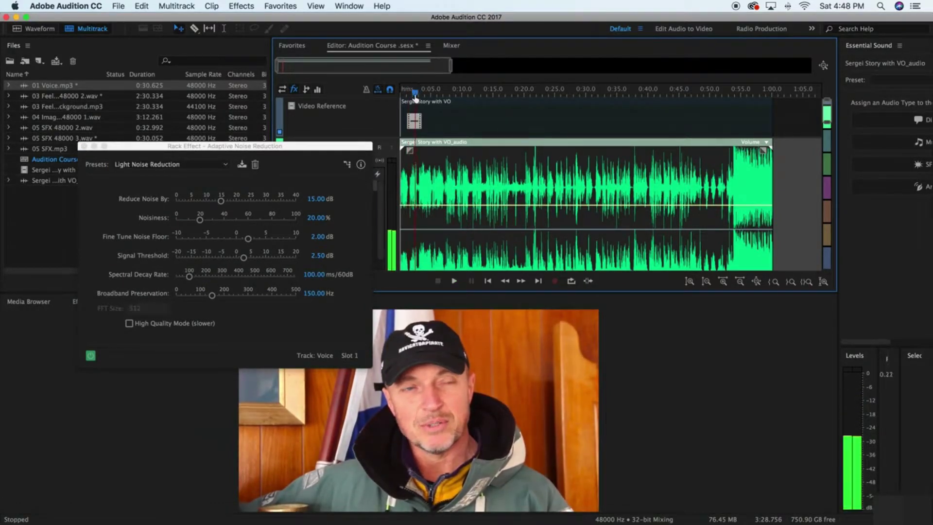
Step: Switch the effect to the Heavy Noise Reduction preset and play the opening seconds of the voice
left_click(197, 165)
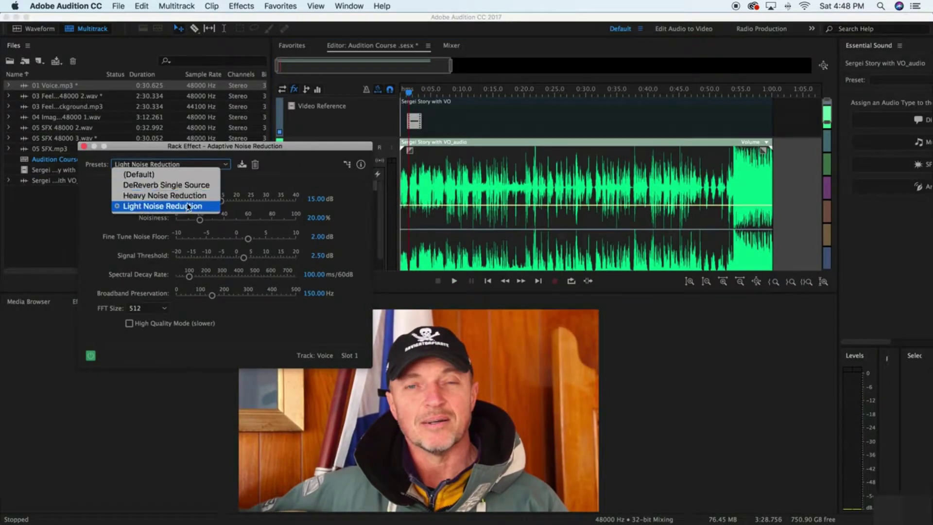
left_click(194, 196)
key("space")
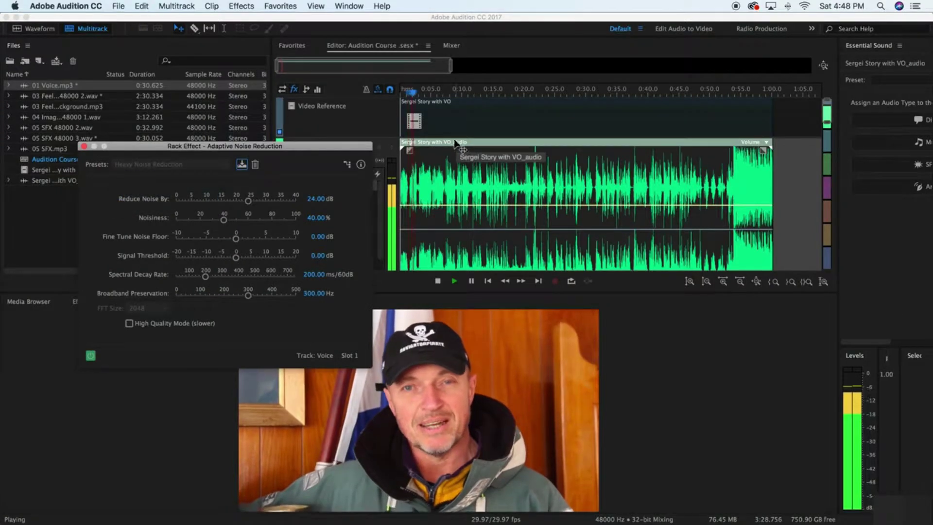
key("space")
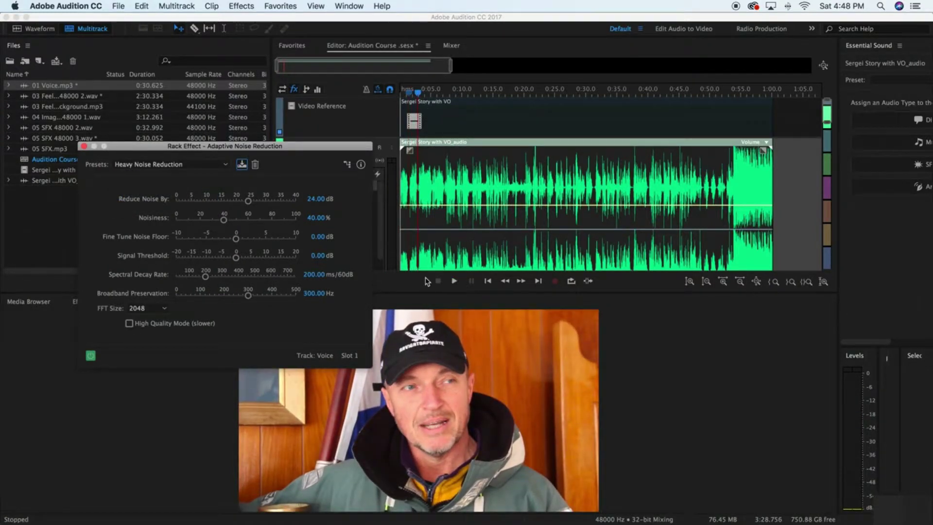
Step: Listen to the Heavy Noise Reduction result further along the clip, including from about 0:10
left_click(423, 93)
key("space")
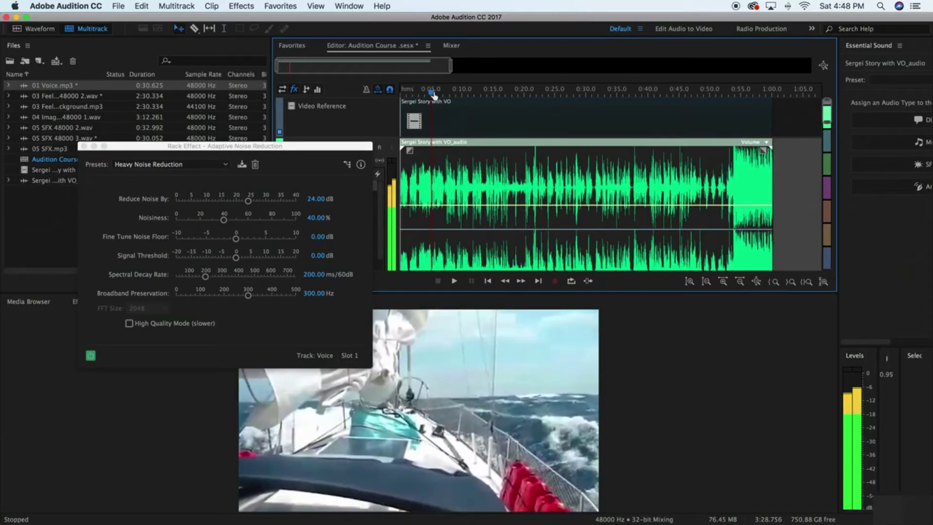
left_click(463, 92)
key("space")
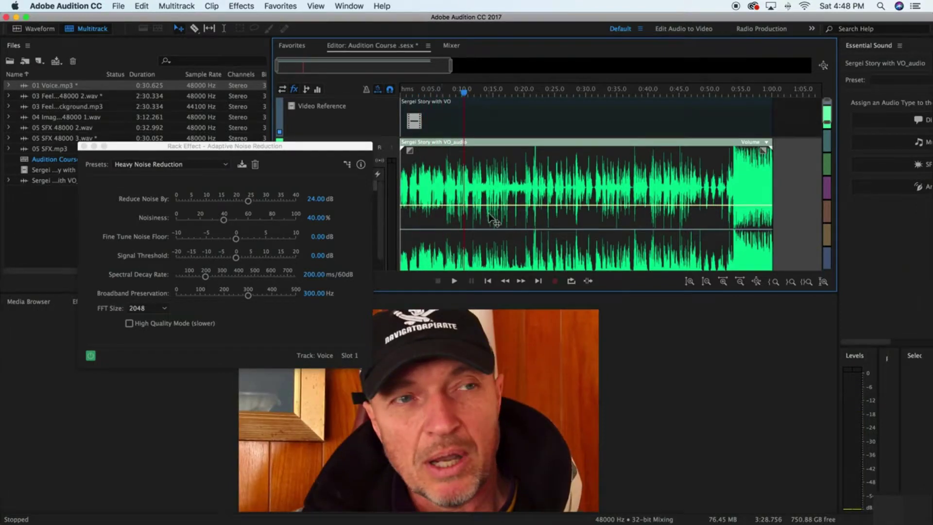
key("space")
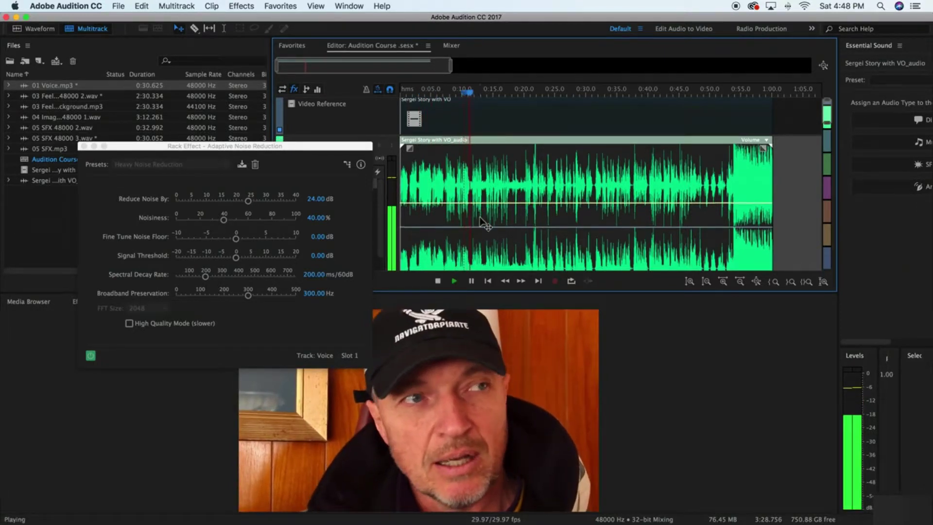
key("space")
Step: Try the default preset values with Reduce Noise By at 0 dB and play the voice from about 0:12
left_click(214, 168)
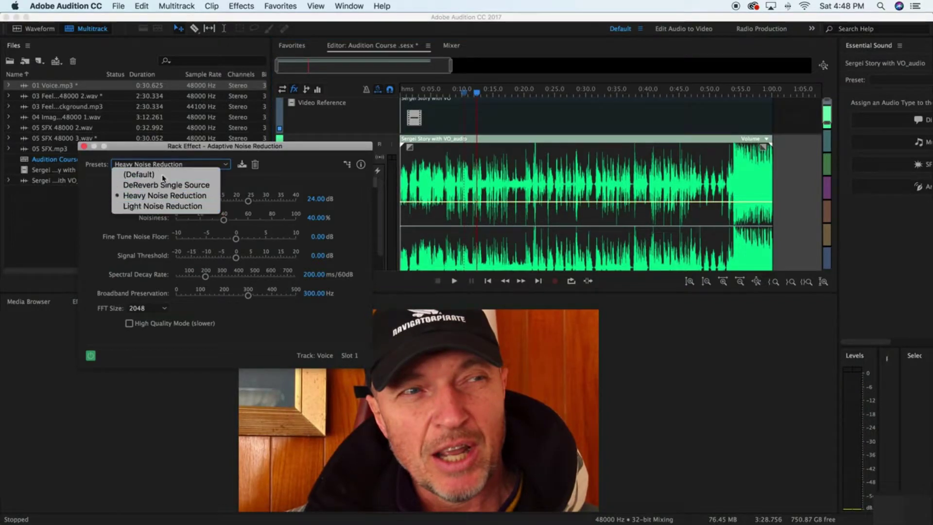
left_click(156, 207)
left_click_drag(245, 201, 199, 204)
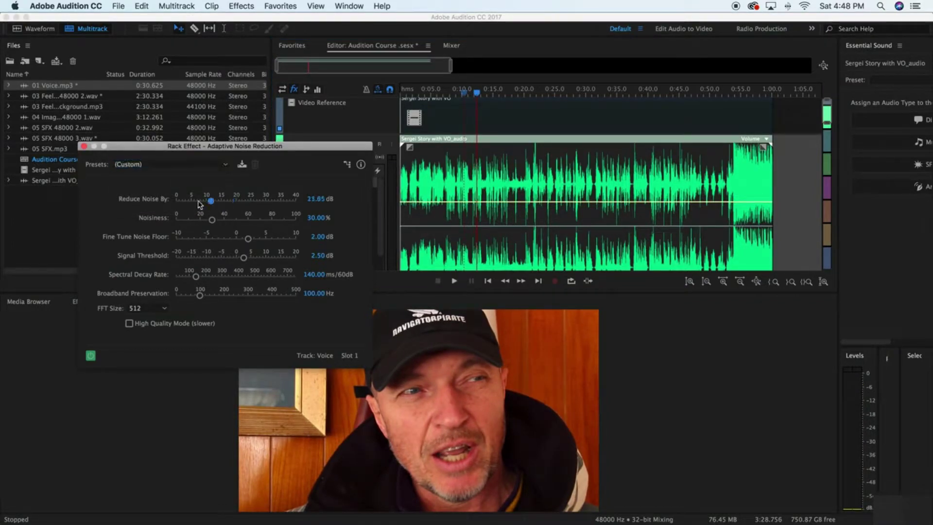
left_click(478, 94)
key("space")
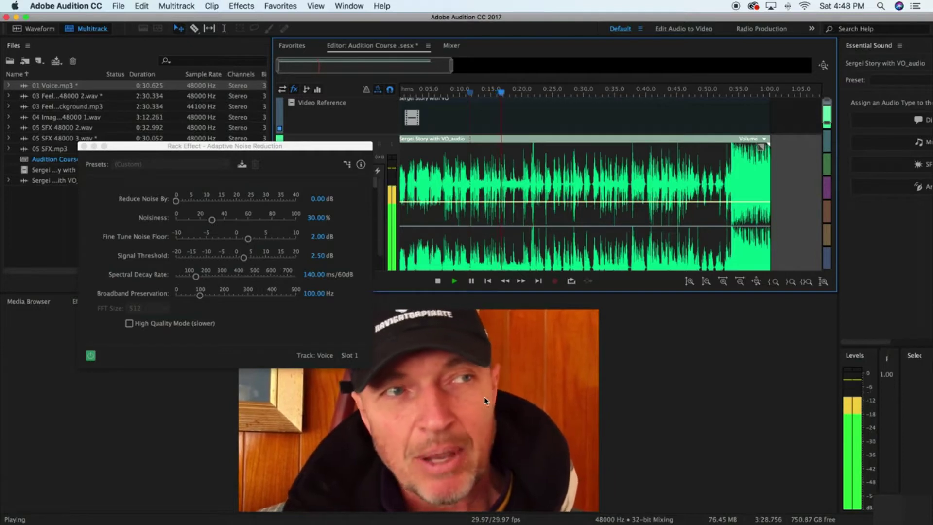
key("space")
scroll(497, 267, "up", 1)
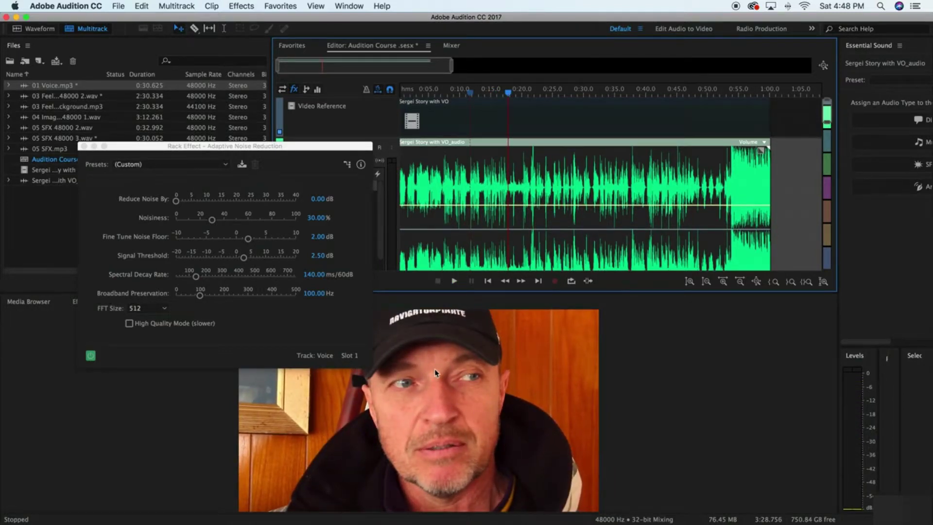
Step: Apply the Light Noise Reduction preset, listening from about 0:13, and set Reduce Noise By to 10.53 dB
left_click(200, 165)
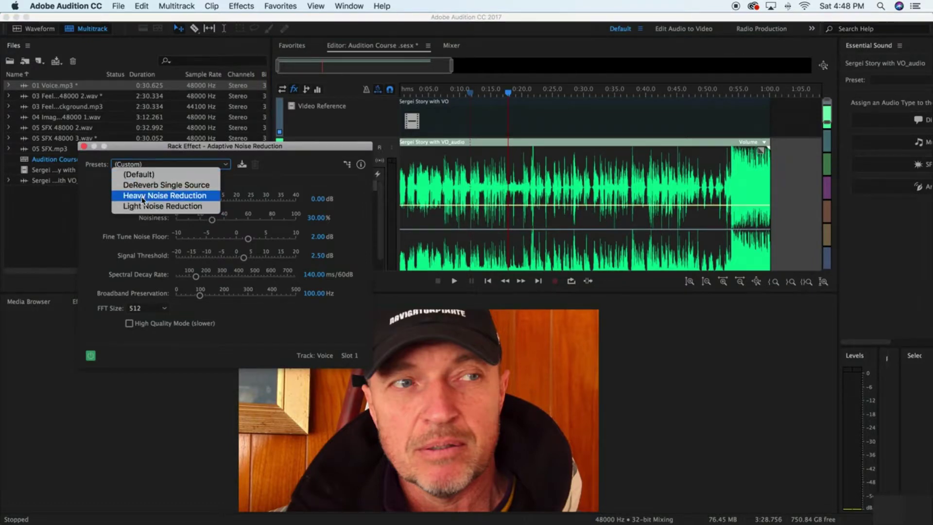
left_click(181, 208)
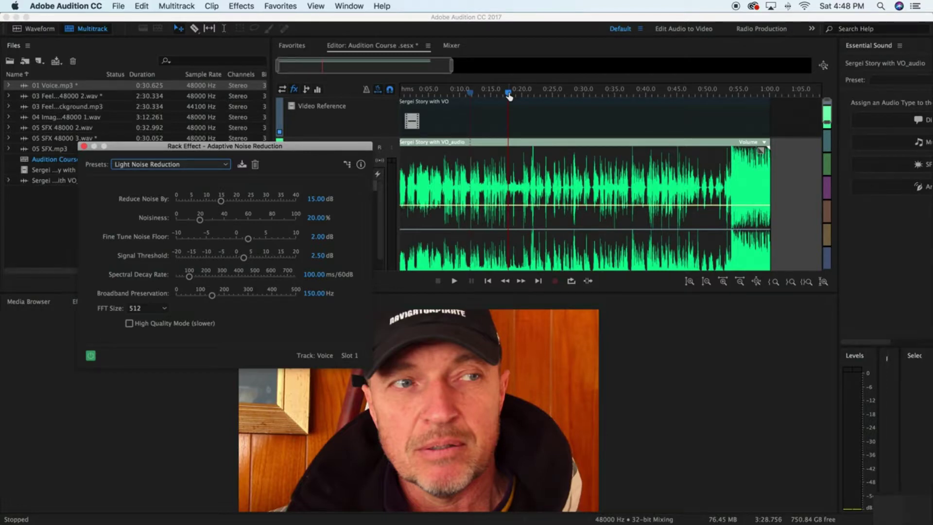
left_click(479, 92)
key("space")
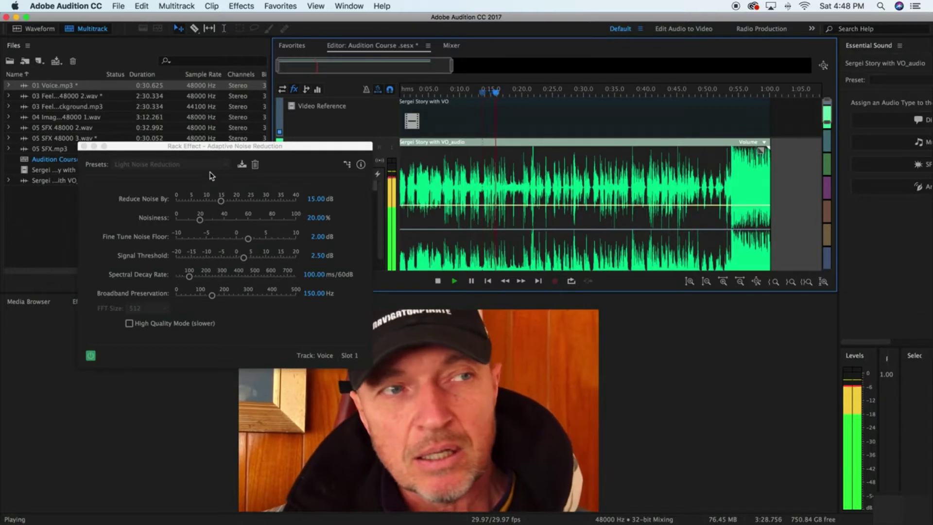
key("space")
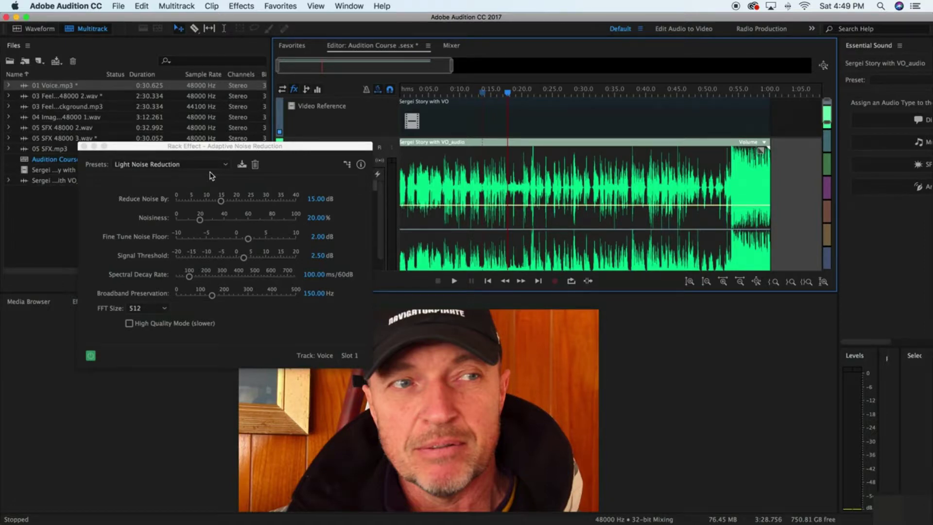
mouse_move(221, 201)
left_mouse_down()
mouse_move(242, 203)
mouse_move(208, 208)
left_mouse_up()
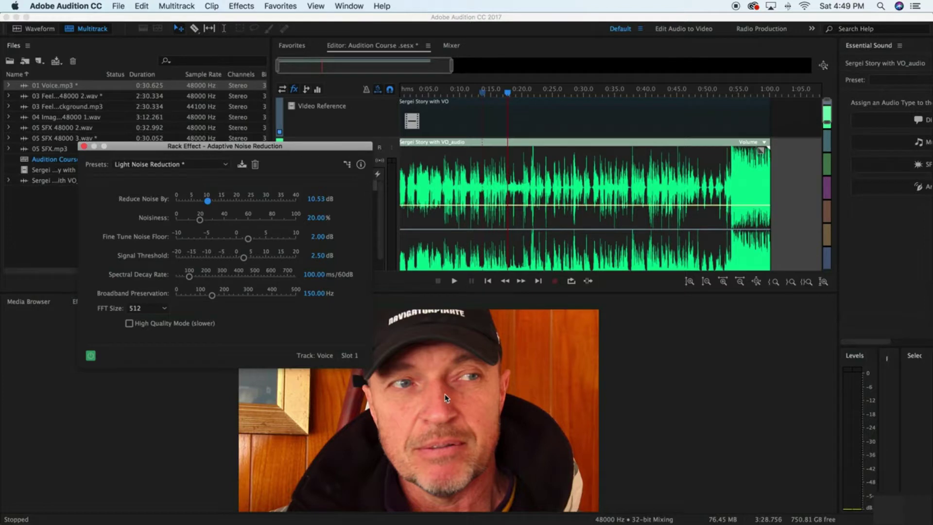
Step: Play the voice from about 0:14 with the 10.53 dB reduction, moving the effect window clear of the Voice track's controls
left_click_drag(507, 92, 484, 100)
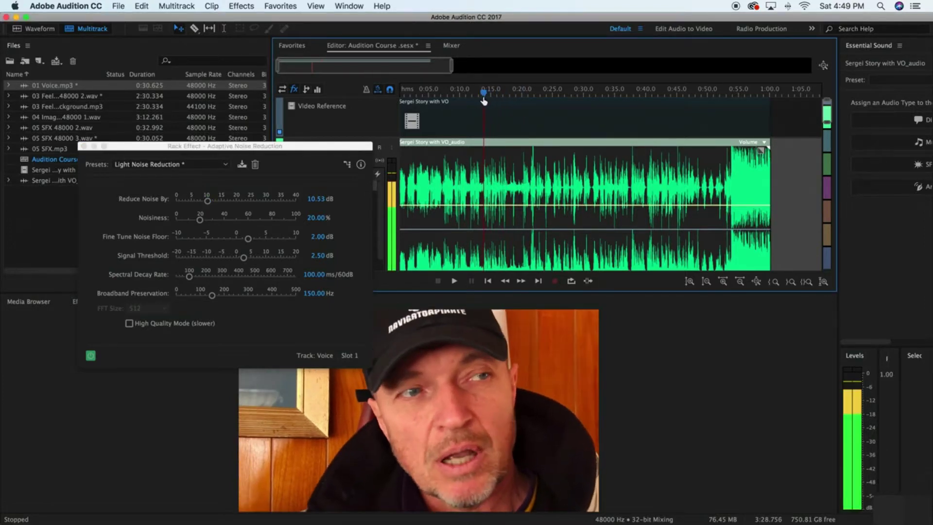
key("space")
left_click_drag(321, 147, 257, 204)
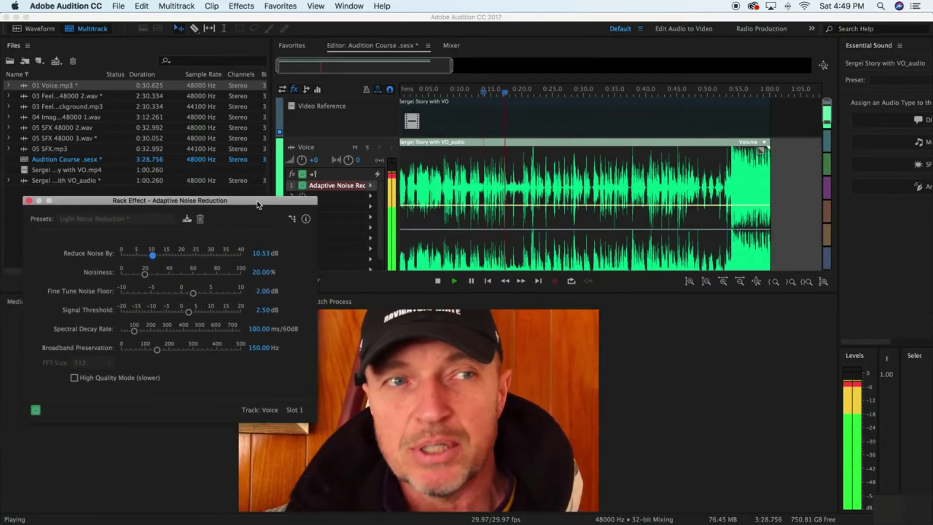
key("space")
Step: Try Reduce Noise By at 7.04 dB and play the voice from about 0:14
left_click_drag(158, 258, 142, 258)
left_click_drag(509, 92, 487, 93)
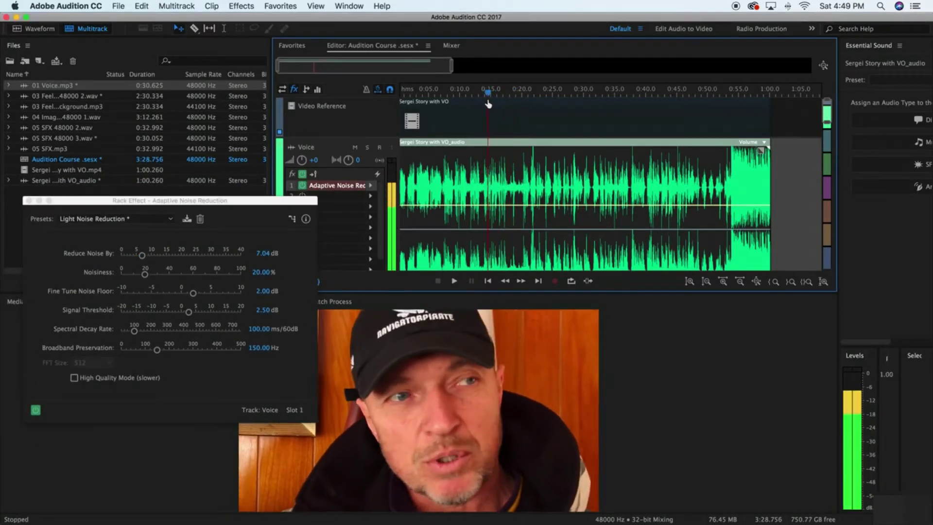
key("space")
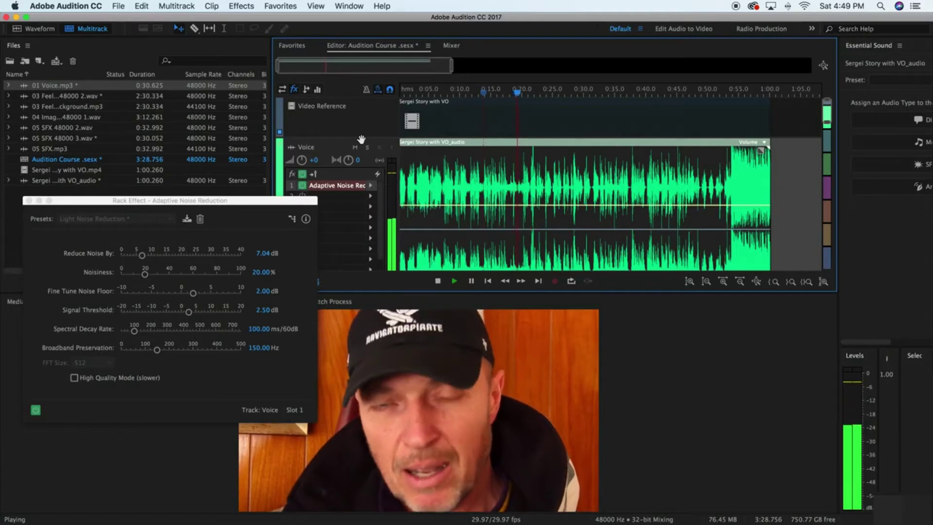
key("space")
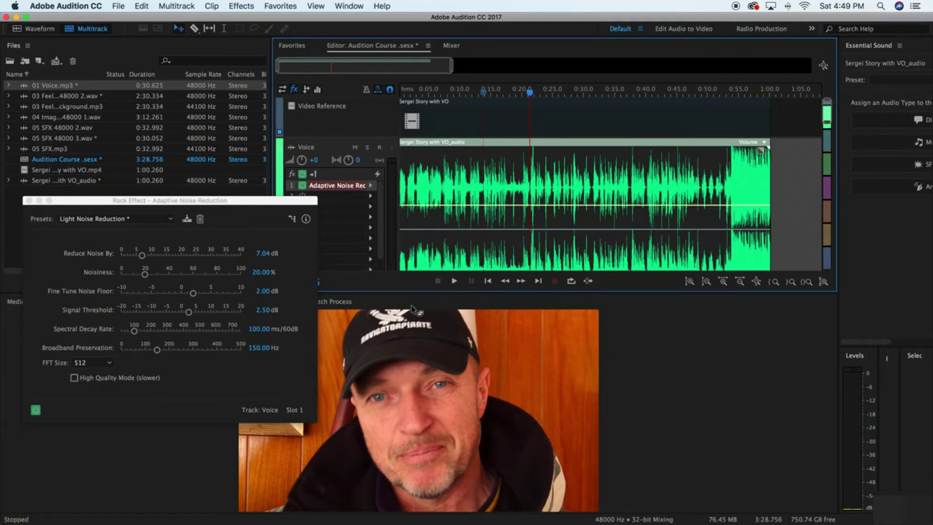
Step: Set Reduce Noise By to 3.16 dB on the Light Noise Reduction preset and close the effect settings
left_click(130, 220)
left_click(139, 263)
left_click_drag(142, 256, 131, 261)
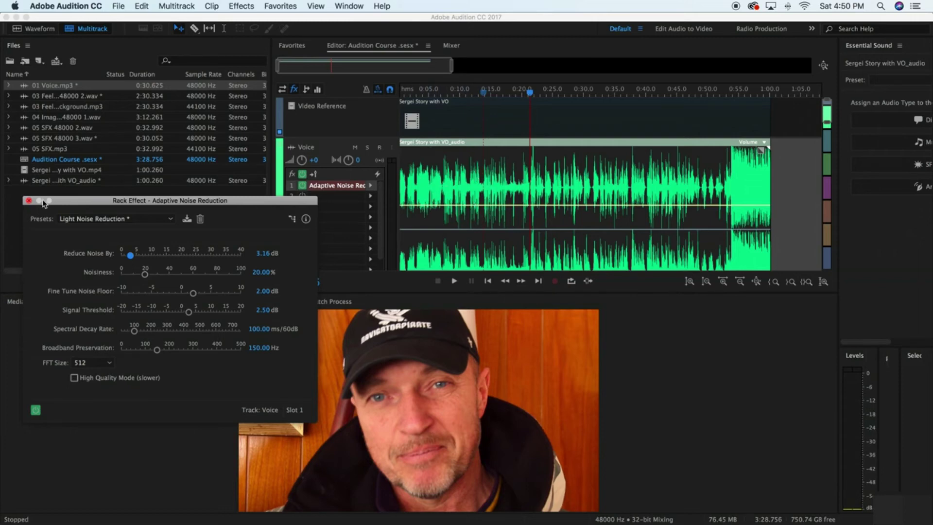
left_click(29, 201)
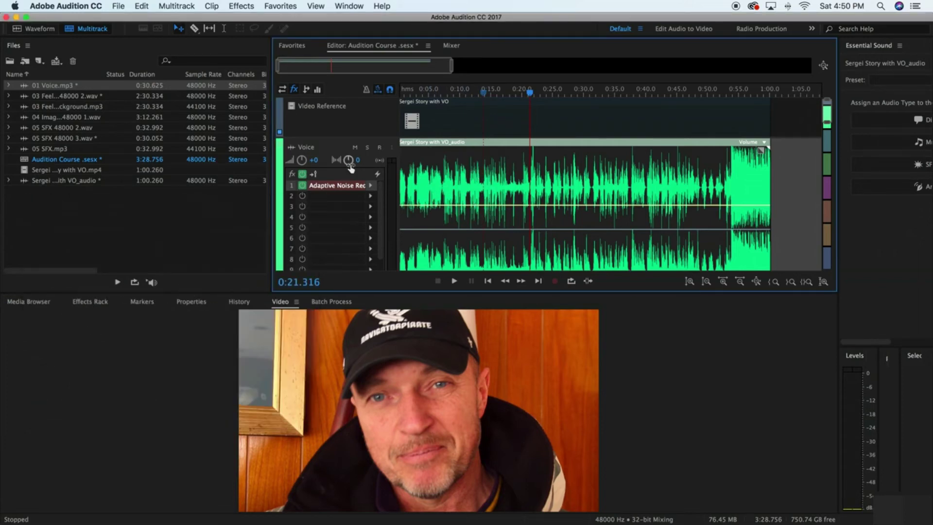
Step: Add a second Adaptive Noise Reduction effect in slot 2 of the Voice track, keeping the Heavy Noise Reduction preset, and close its settings
left_click(370, 196)
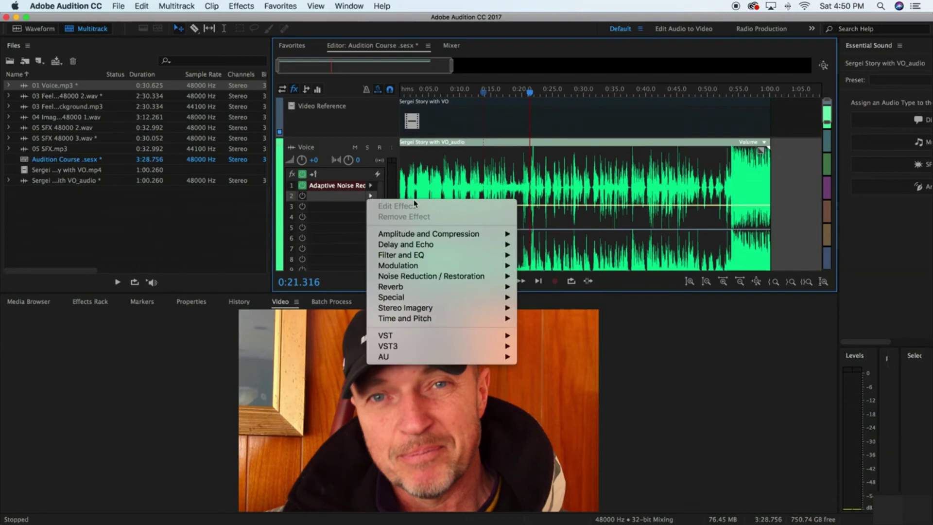
mouse_move(439, 281)
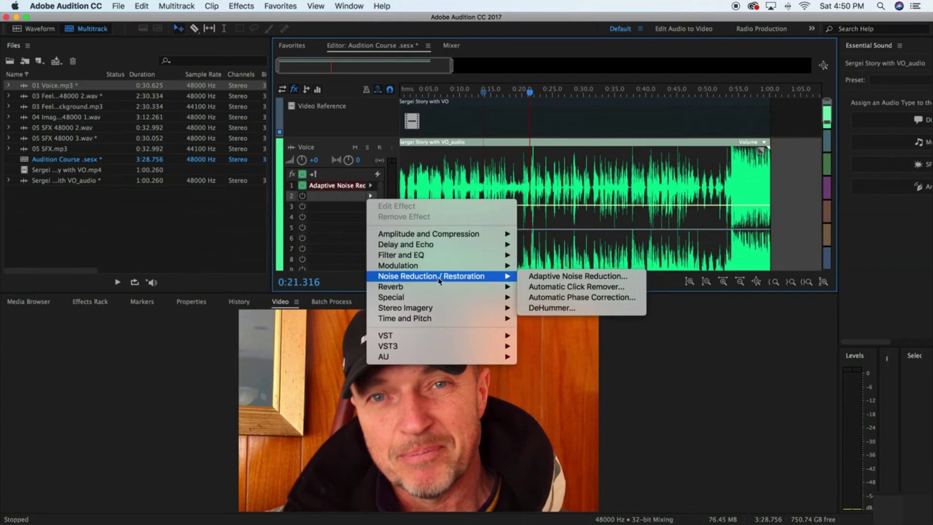
left_click(544, 281)
left_click(423, 178)
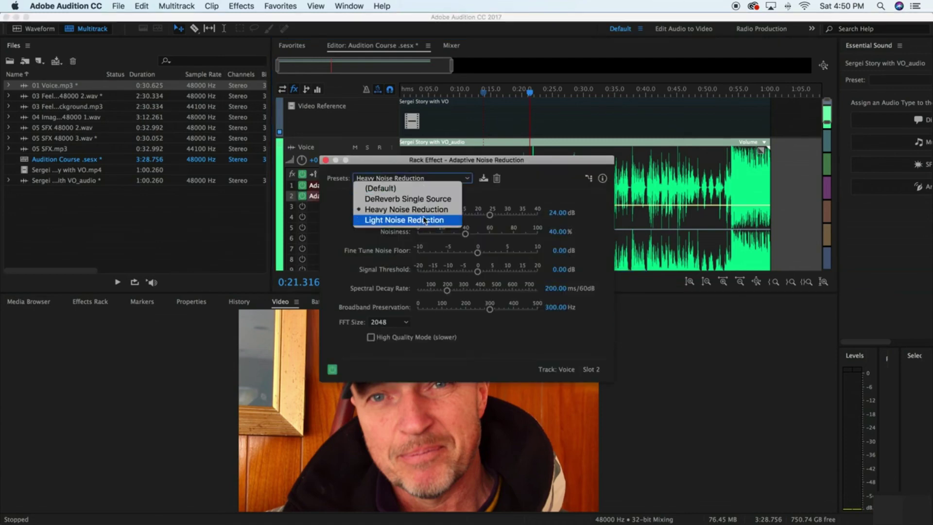
left_click(430, 178)
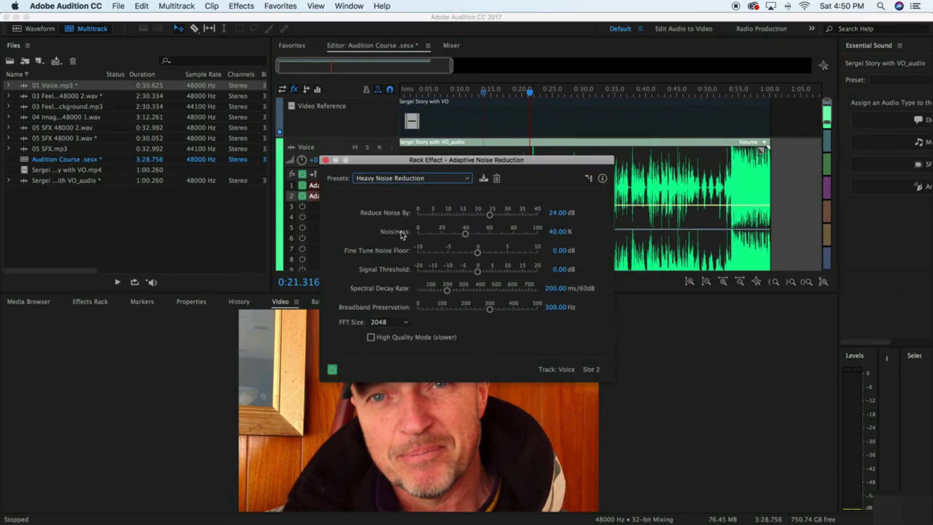
left_click(326, 160)
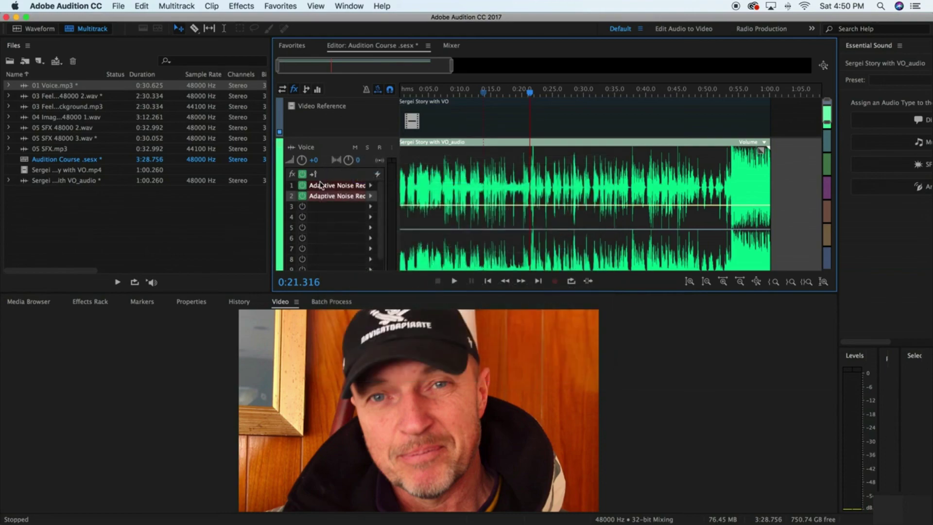